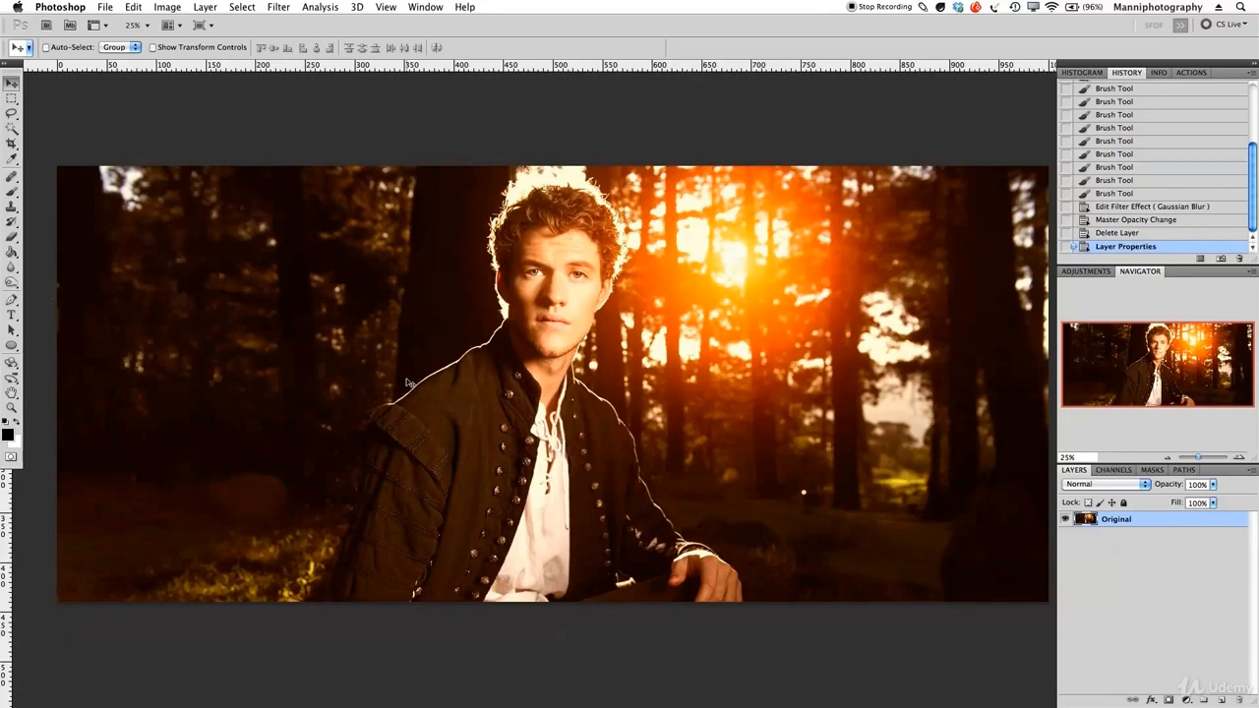
Duplicate the Original layer and rename the copy Blur.
double_click(1129, 519)
key("super+j")
double_click(1125, 520)
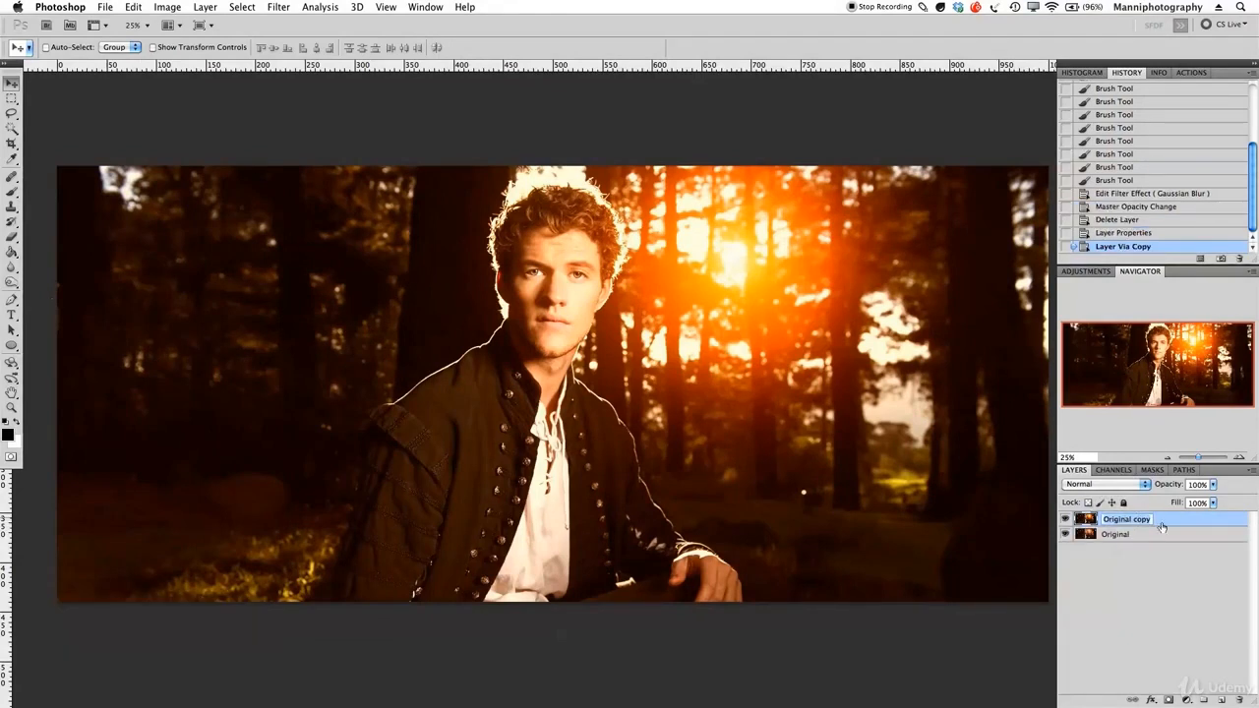
type("Blur")
key("Return")
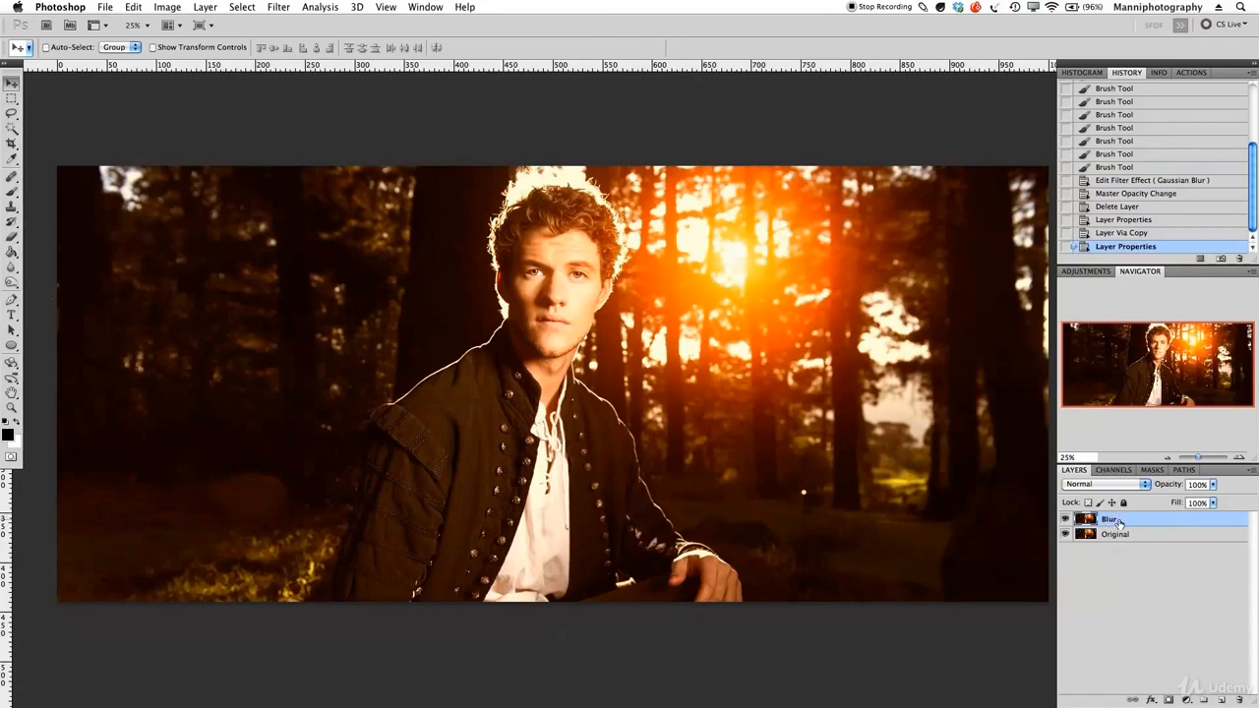
Convert the Blur layer to a smart object and apply a Gaussian Blur with a radius of about 6 pixels.
right_click(1131, 526)
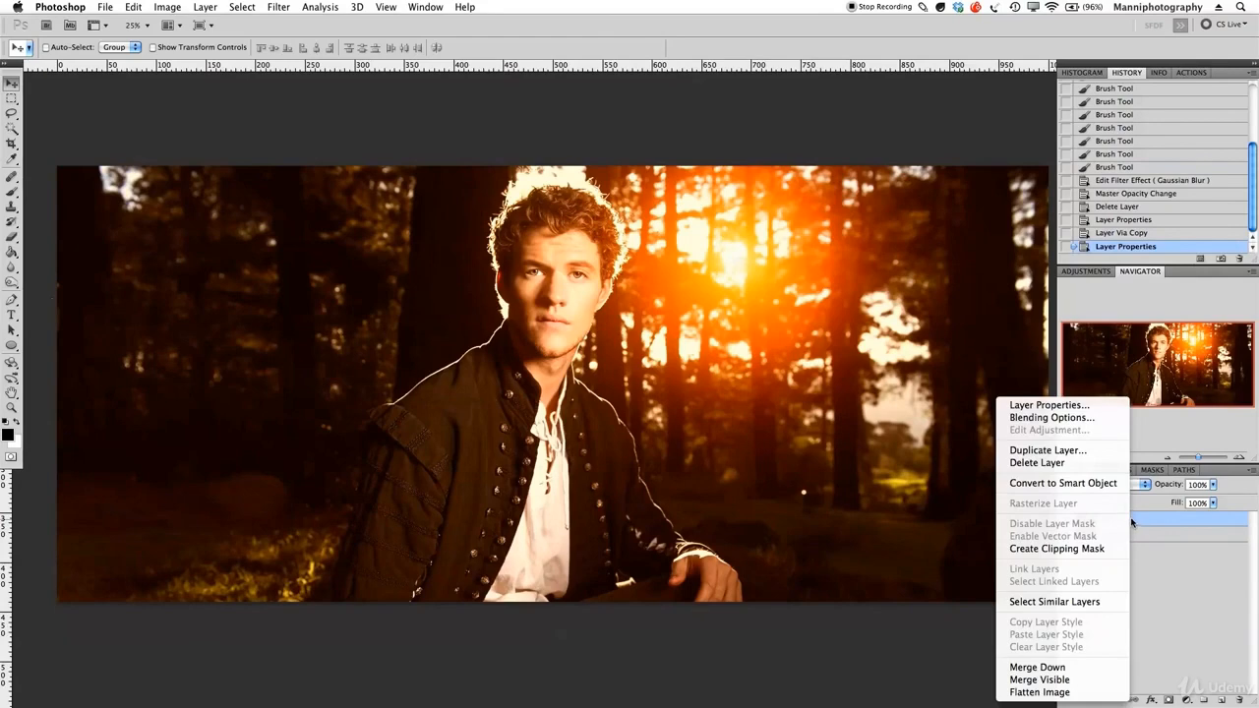
left_click(1103, 486)
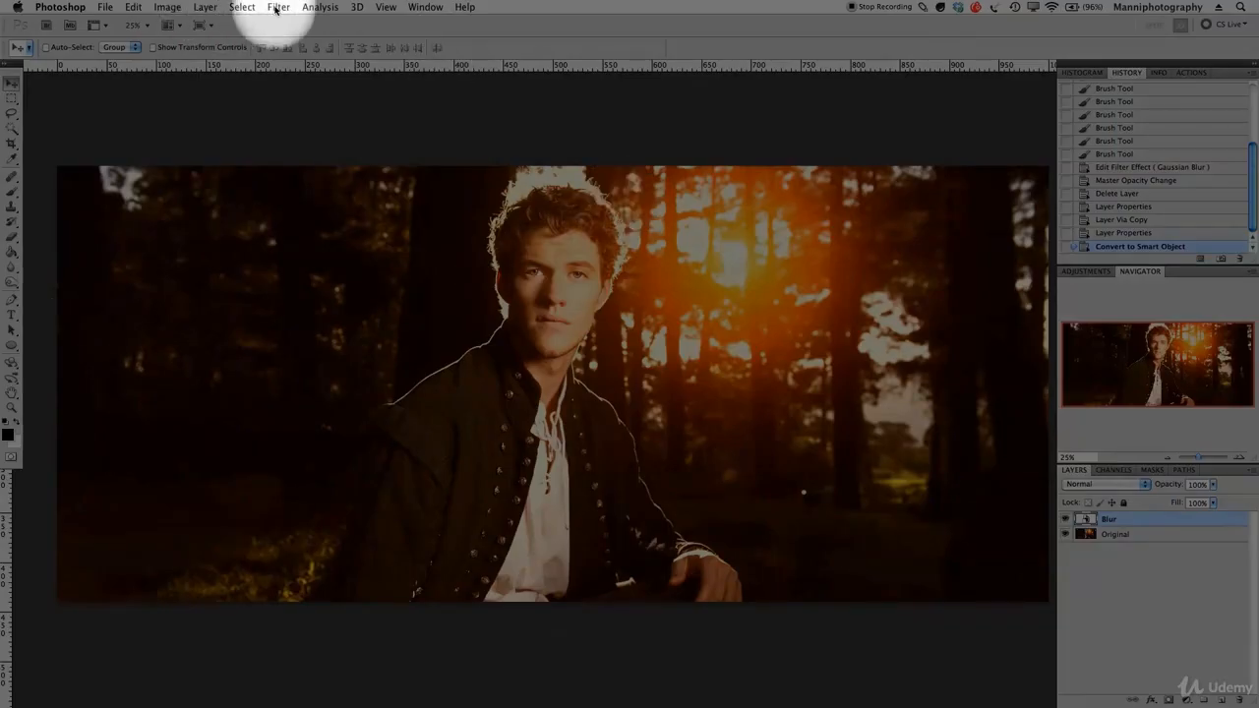
left_click(279, 7)
mouse_move(291, 135)
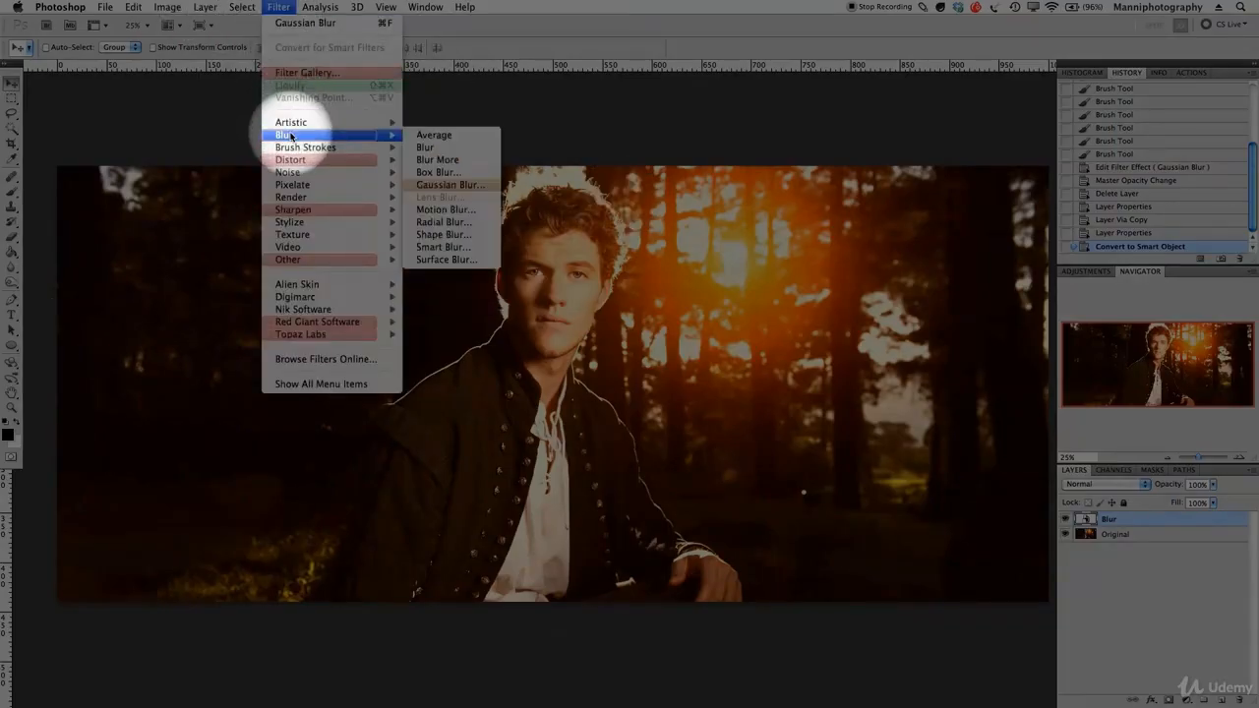
left_click(429, 185)
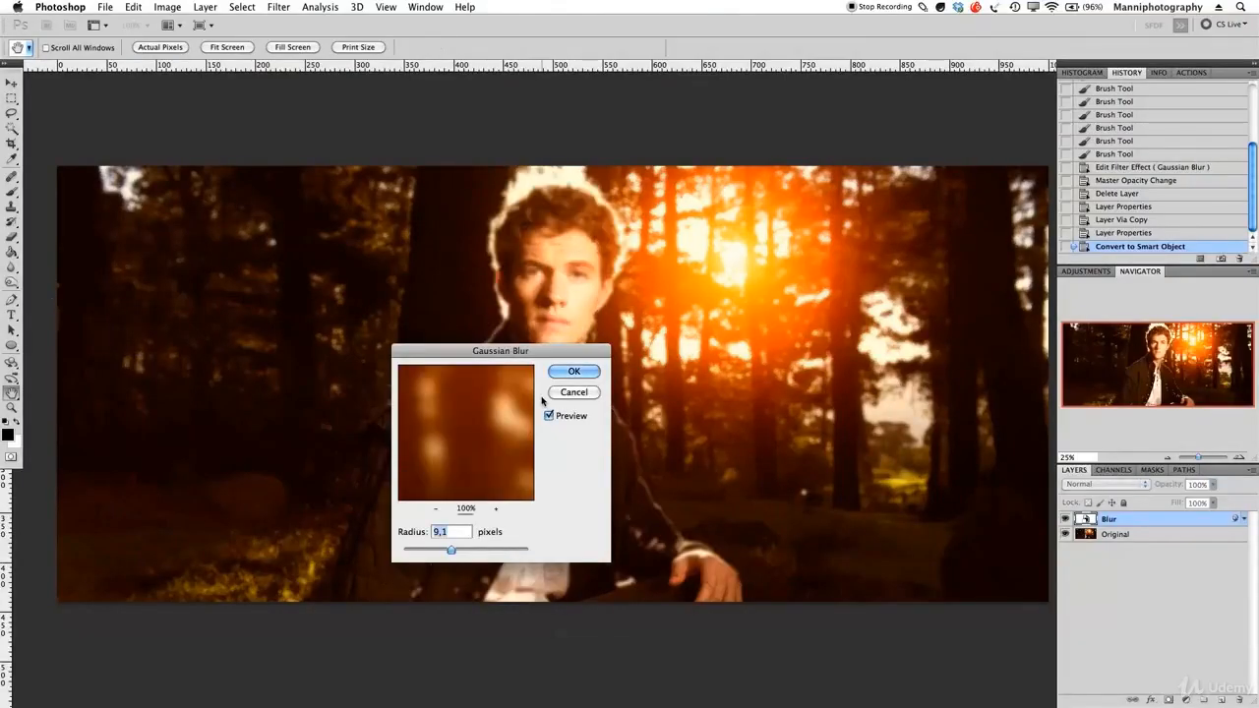
left_click_drag(531, 356, 542, 381)
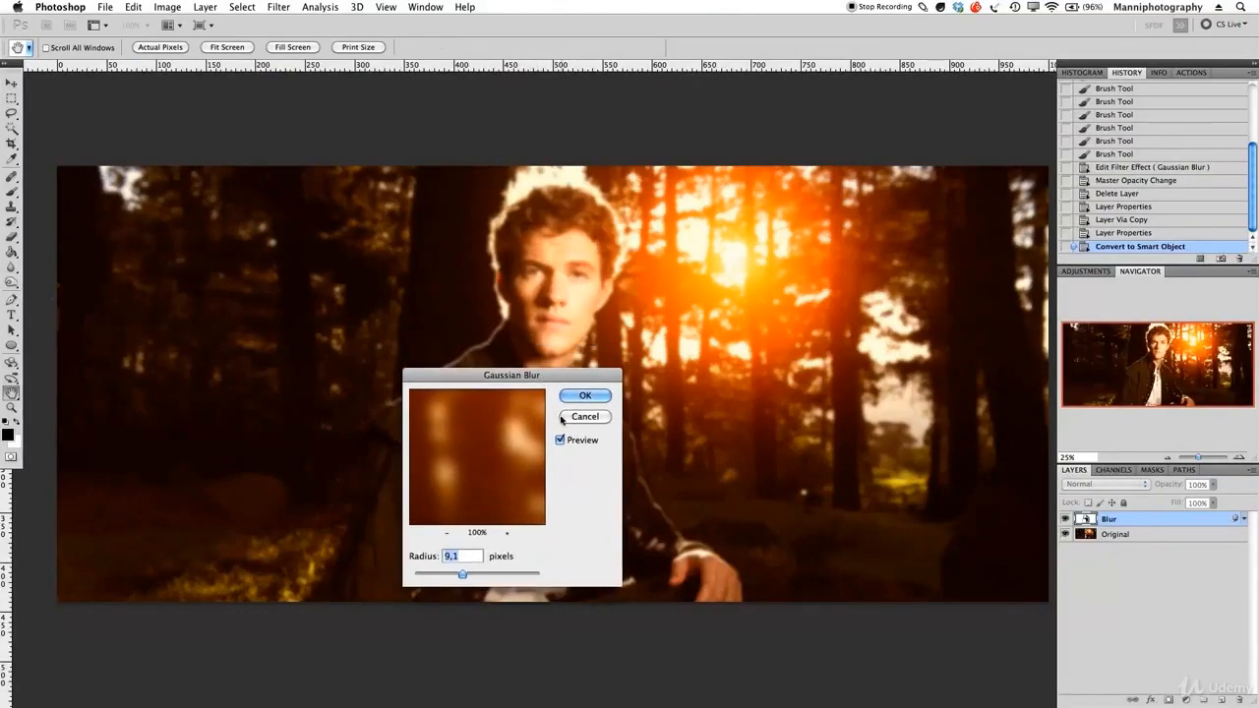
left_click_drag(495, 472, 481, 457)
left_click_drag(461, 581, 451, 579)
key("Return")
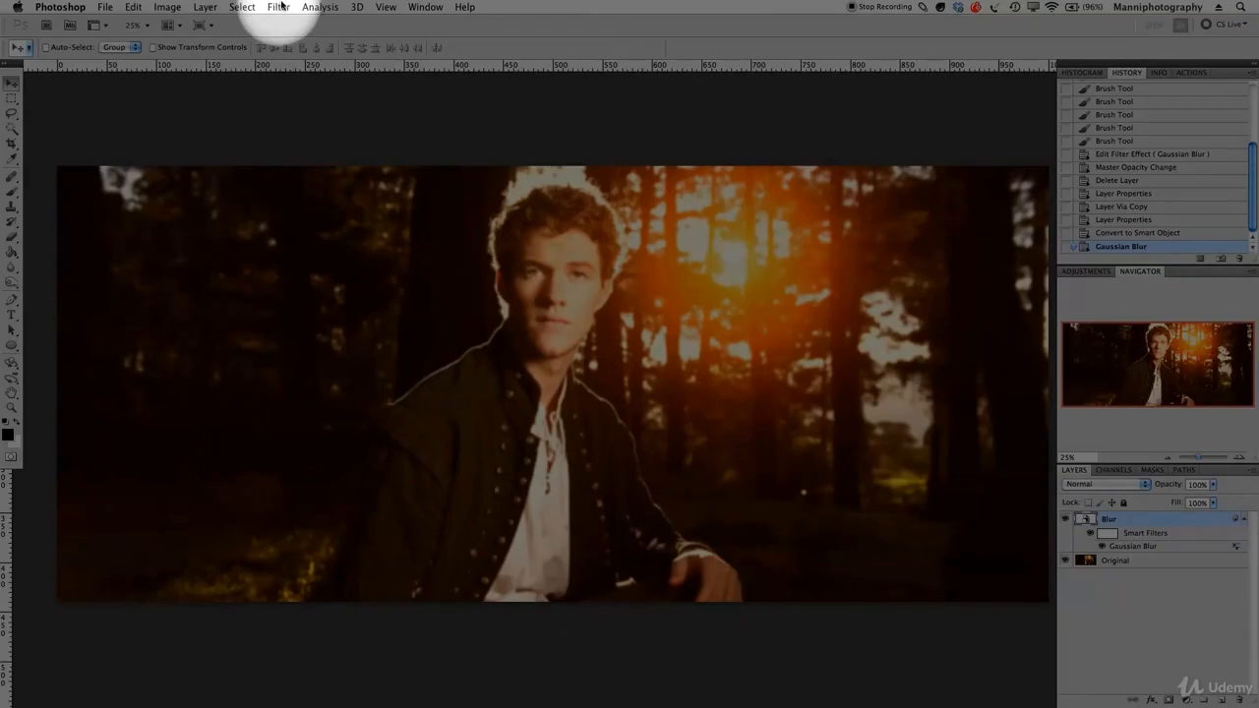
left_click(279, 7)
mouse_move(295, 172)
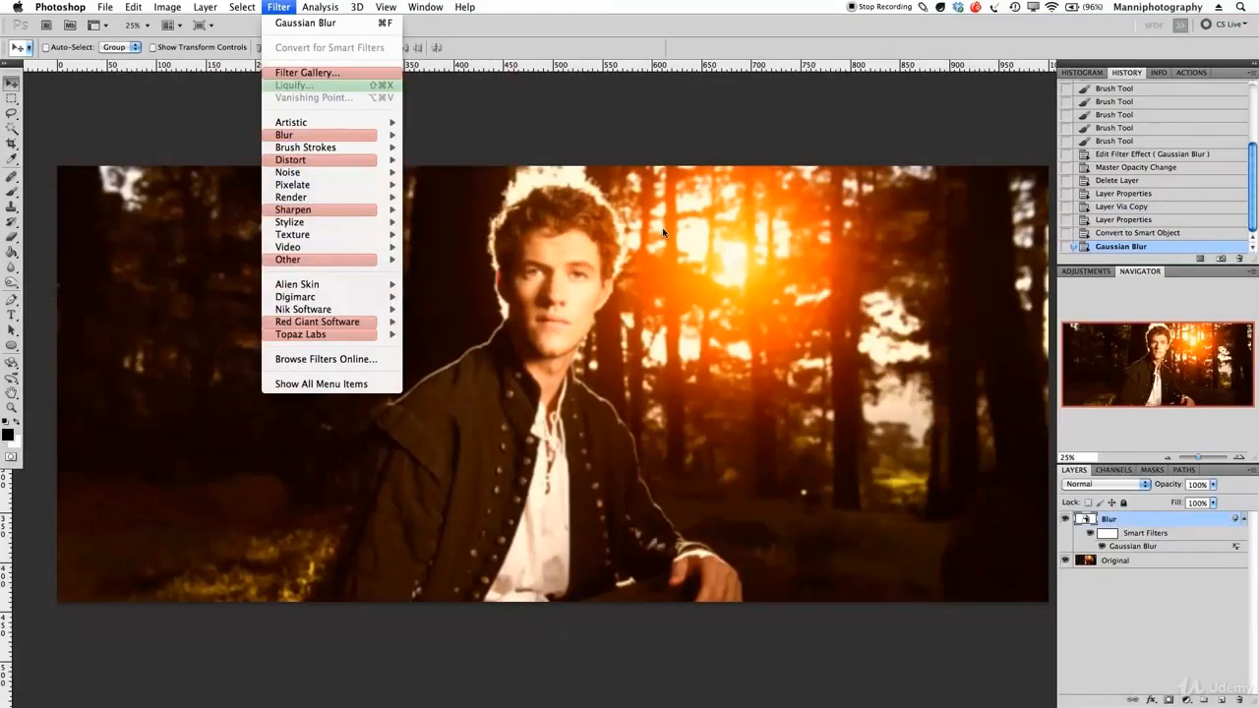
left_click(593, 150)
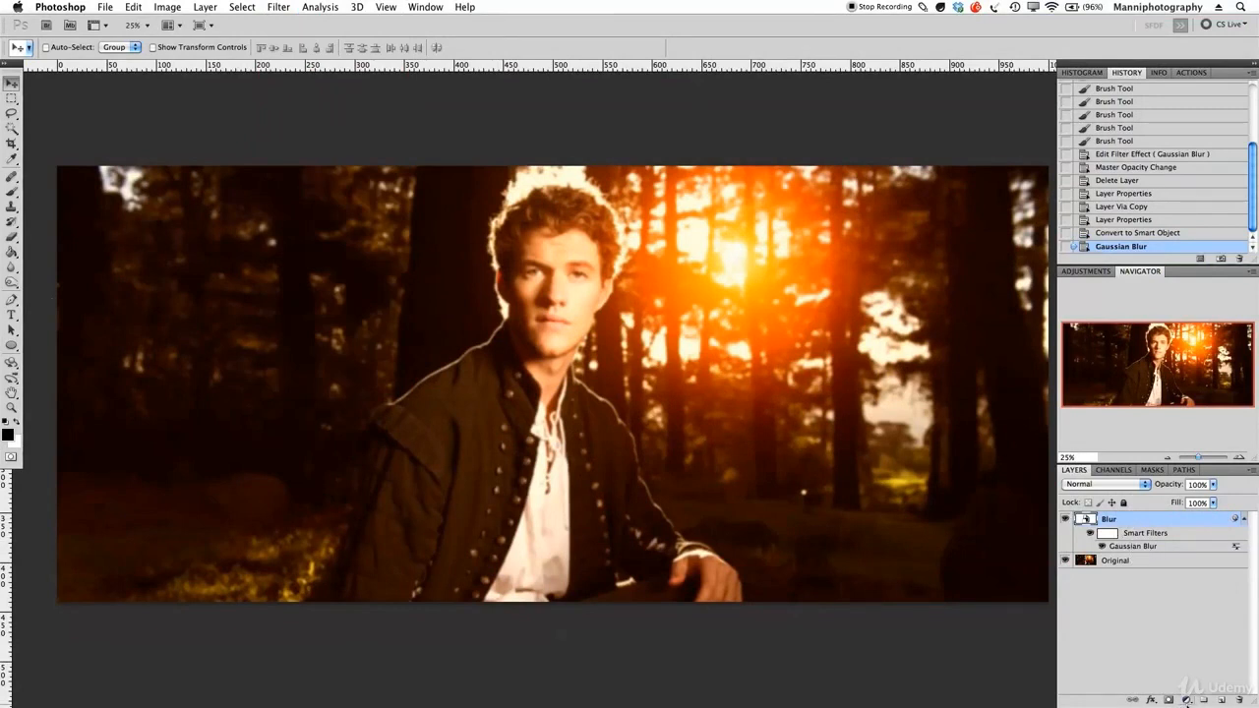
Add a layer mask to the Blur layer and invert it.
left_click(1169, 700, "alt")
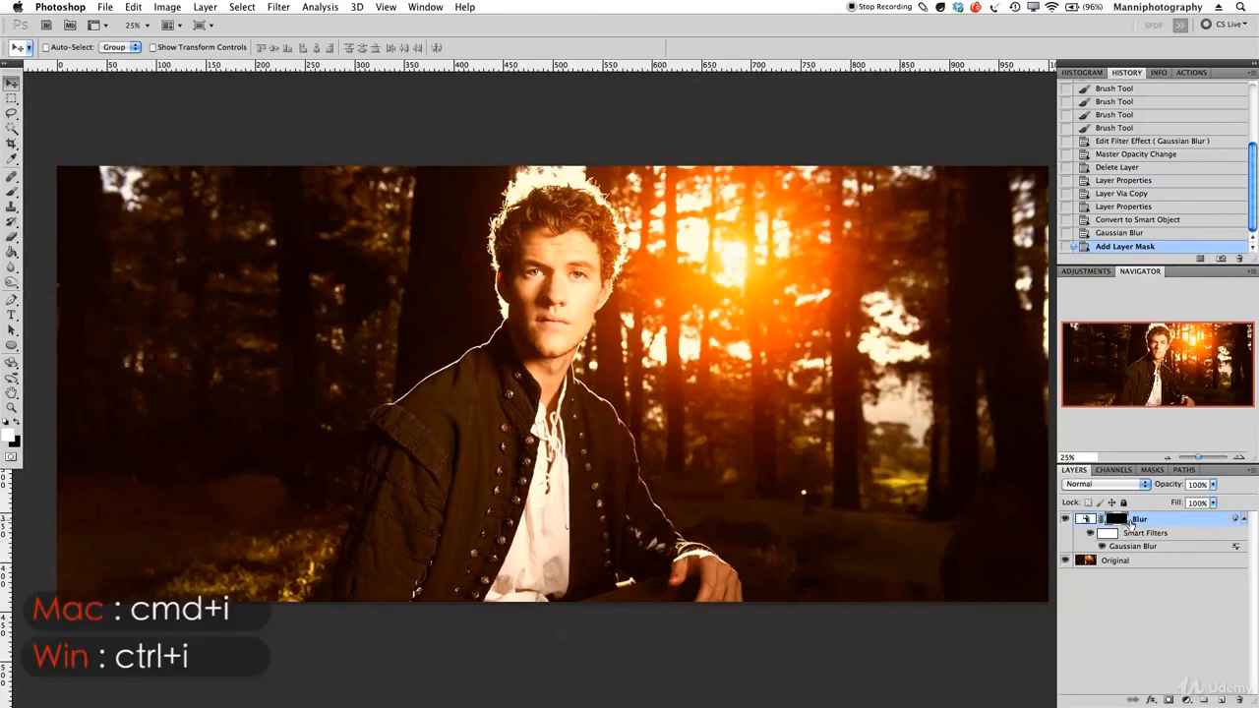
key("super+i")
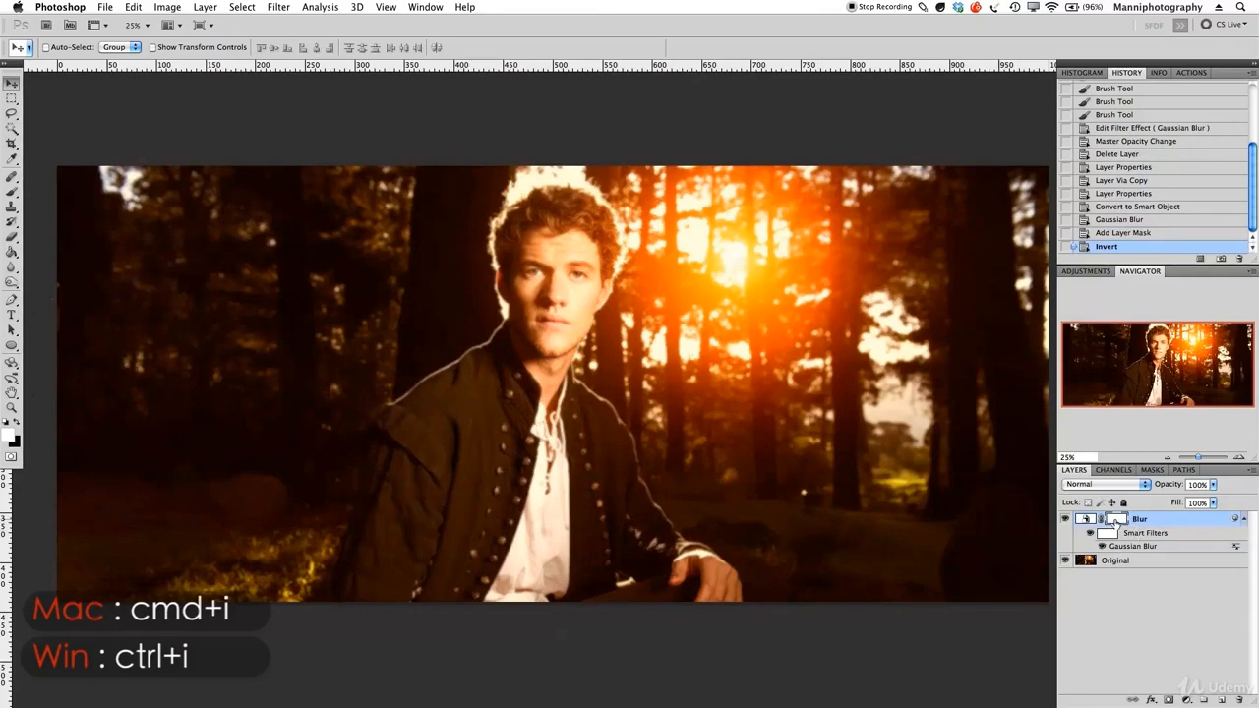
mouse_move(671, 388)
left_mouse_down()
mouse_move(636, 395)
mouse_move(656, 389)
left_mouse_up()
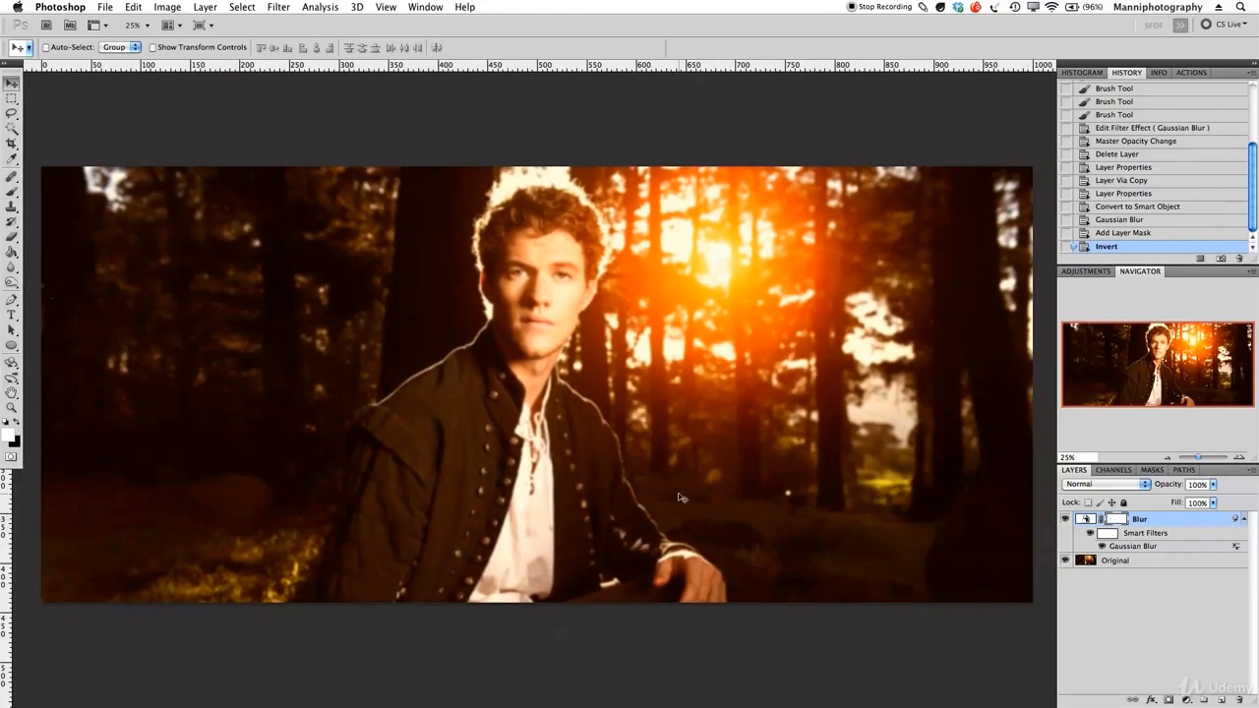
Switch to the Brush tool, enlarge it to about 588 px and set the foreground colour to black.
key("b")
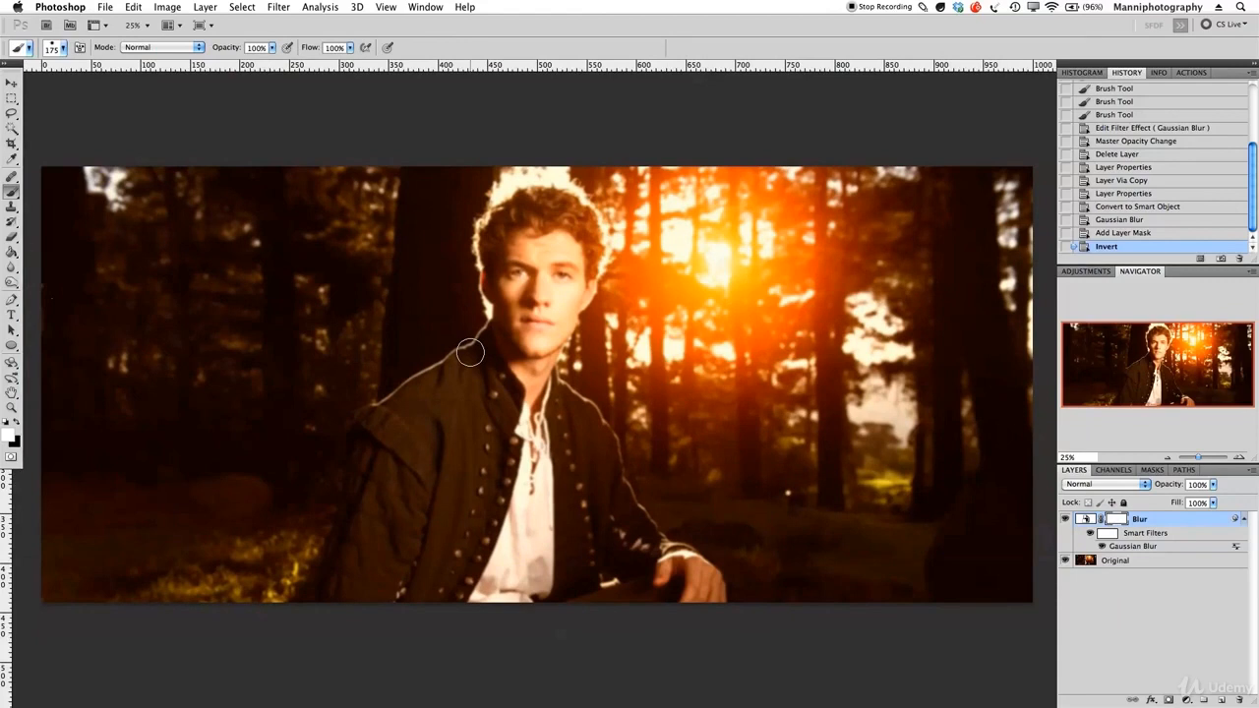
key("bracketright")
key("bracketright")
key("bracketright")
key("bracketright")
key("bracketright")
key("bracketright")
key("bracketright")
key("bracketright")
key("bracketleft")
key("bracketright")
key("bracketright")
key("bracketright")
key("bracketleft")
key("bracketleft")
key("bracketleft")
key("bracketleft")
key("bracketleft")
key("bracketleft")
key("bracketleft")
key("bracketright")
key("bracketright")
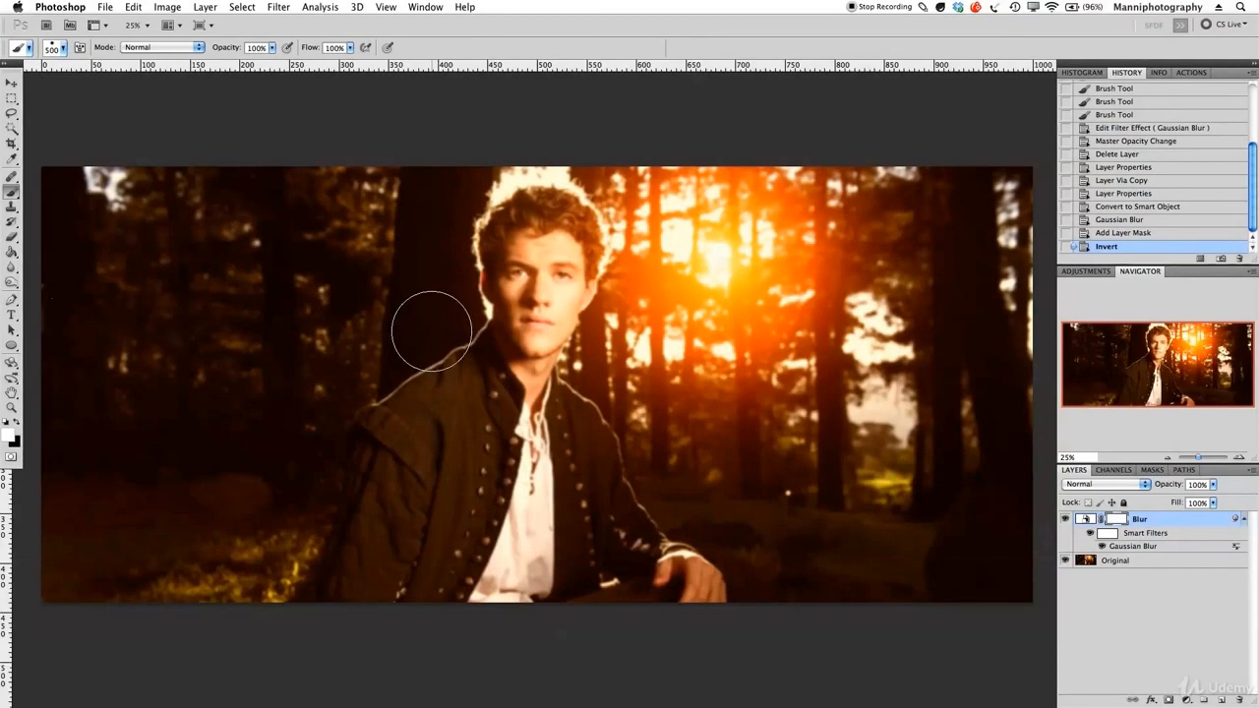
mouse_move(397, 325)
left_mouse_down()
mouse_move(456, 332)
mouse_move(424, 329)
mouse_move(423, 278)
mouse_move(428, 328)
mouse_move(426, 300)
mouse_move(394, 313)
mouse_move(416, 324)
left_mouse_up()
left_click(13, 436)
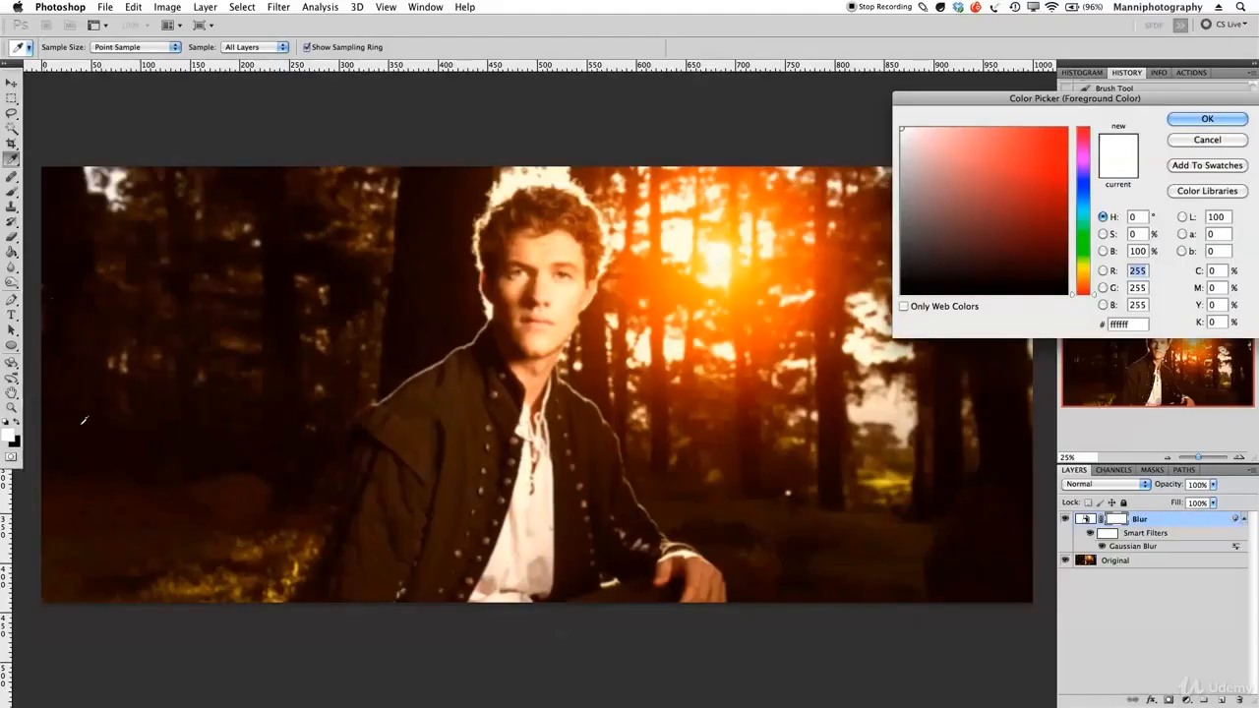
left_click(1201, 120)
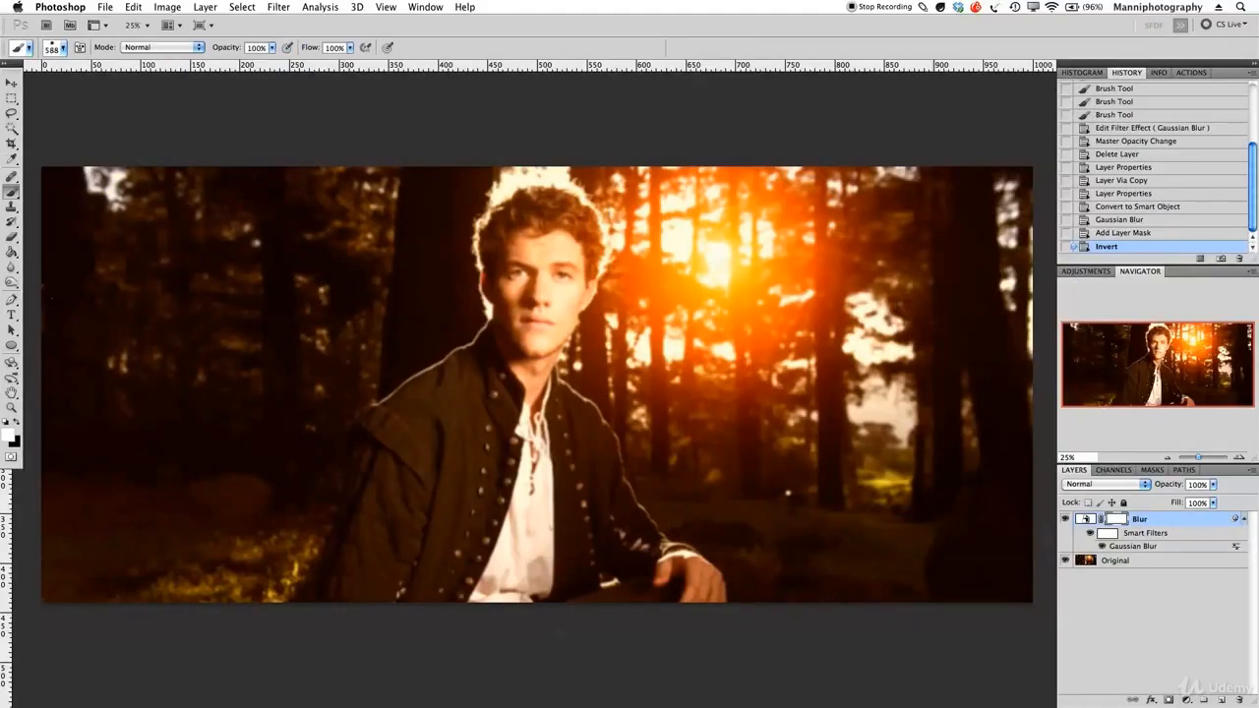
left_click(16, 423)
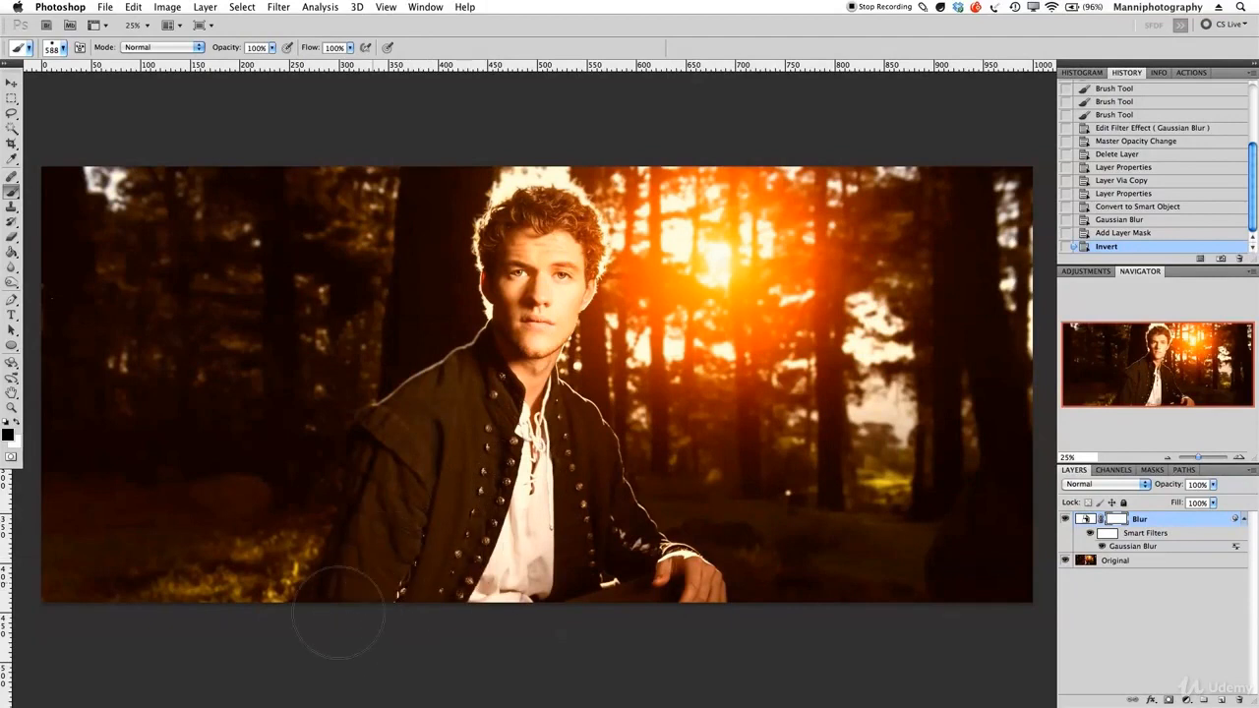
Paint black on the Blur mask over the man's head and body to keep him sharp.
mouse_move(413, 408)
left_mouse_down()
mouse_move(462, 339)
mouse_move(536, 295)
mouse_move(532, 260)
left_mouse_up()
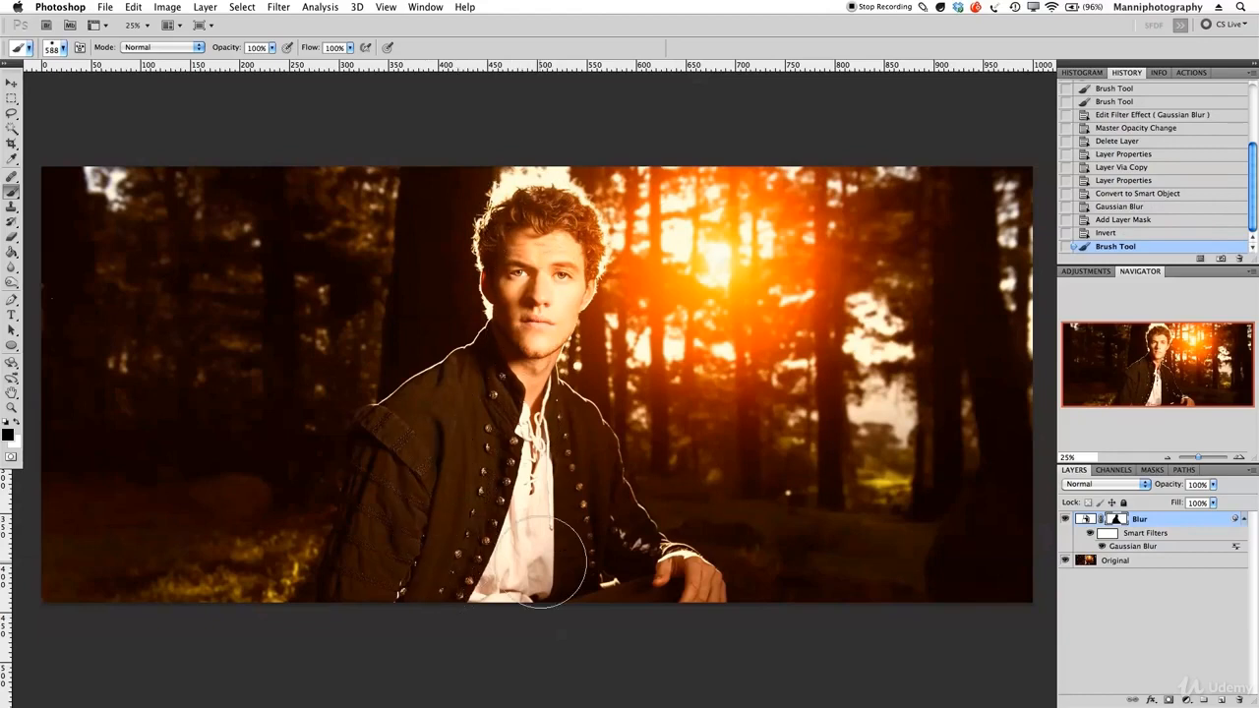
left_click_drag(578, 438, 551, 409)
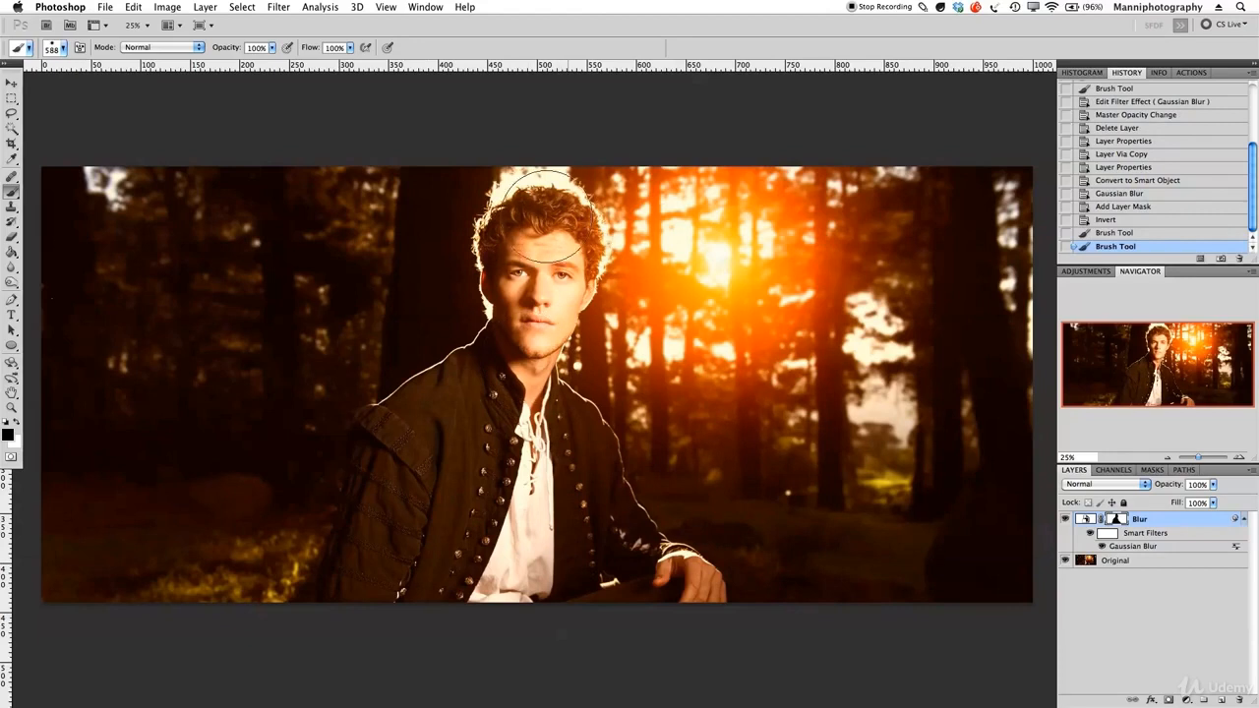
mouse_move(402, 433)
left_mouse_down()
mouse_move(371, 477)
mouse_move(360, 551)
left_mouse_up()
Hide the Original layer to inspect the mask, touch it up with white, and show the Original again.
left_click(1065, 561)
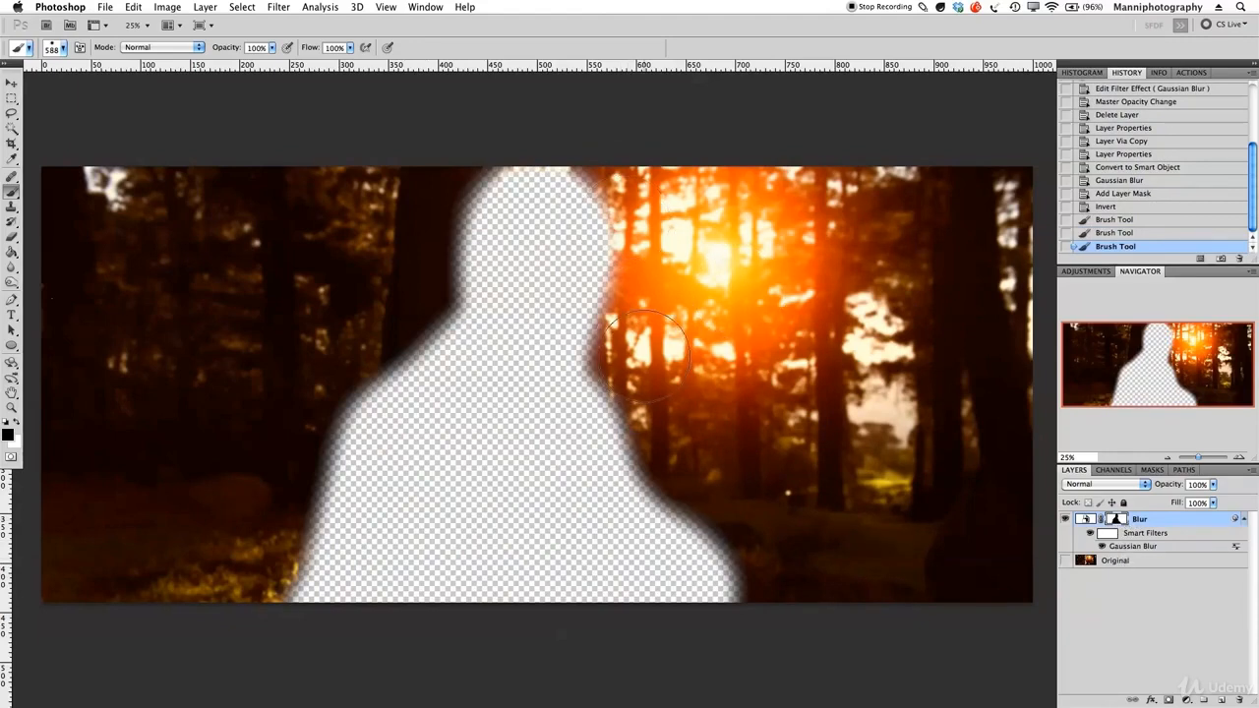
left_click(15, 424)
mouse_move(320, 387)
left_mouse_down()
mouse_move(252, 582)
mouse_move(291, 428)
mouse_move(339, 349)
mouse_move(403, 300)
mouse_move(426, 195)
mouse_move(467, 155)
mouse_move(443, 149)
mouse_move(548, 128)
mouse_move(638, 174)
mouse_move(677, 197)
left_mouse_up()
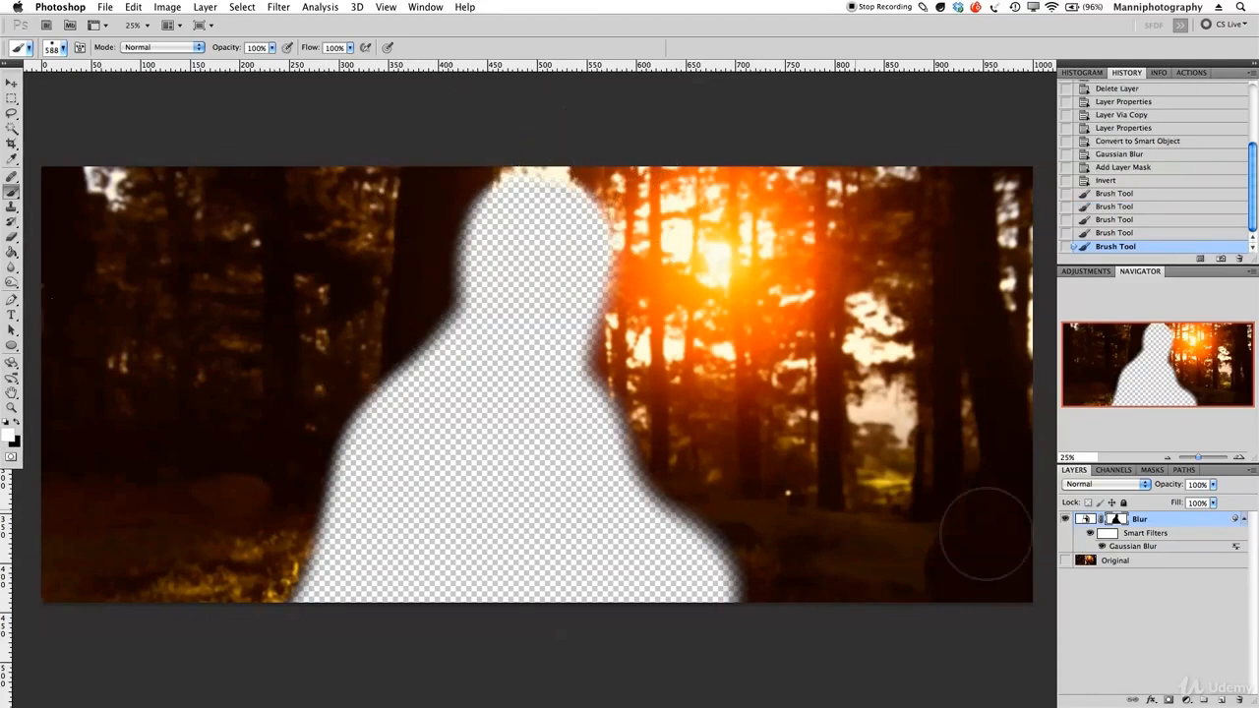
left_click(1066, 561)
Reduce the brush to about 228 px and refine the mask along the man's shoulders, arm and collar.
left_click(645, 288)
key("bracketleft")
mouse_move(632, 327)
left_mouse_down()
mouse_move(693, 330)
mouse_move(619, 349)
mouse_move(608, 332)
left_mouse_up()
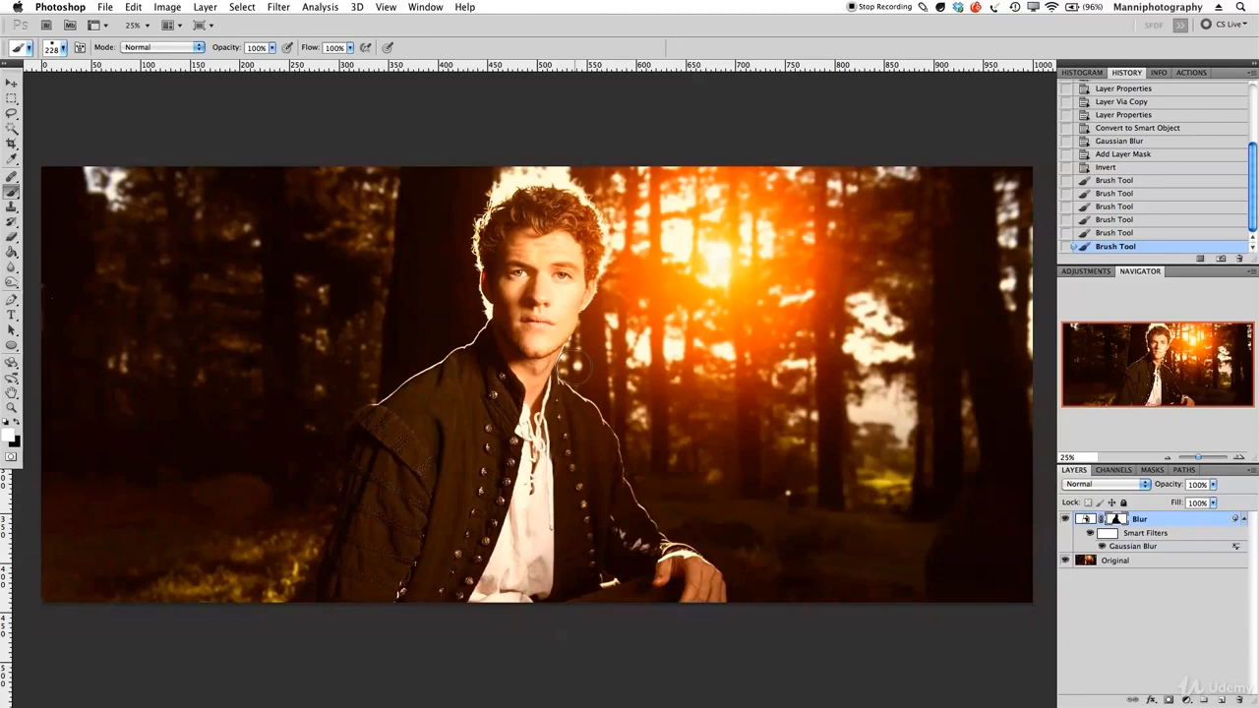
mouse_move(632, 427)
left_mouse_down()
mouse_move(650, 484)
mouse_move(705, 533)
left_mouse_up()
left_click_drag(754, 580, 743, 566)
left_click_drag(576, 366, 597, 358)
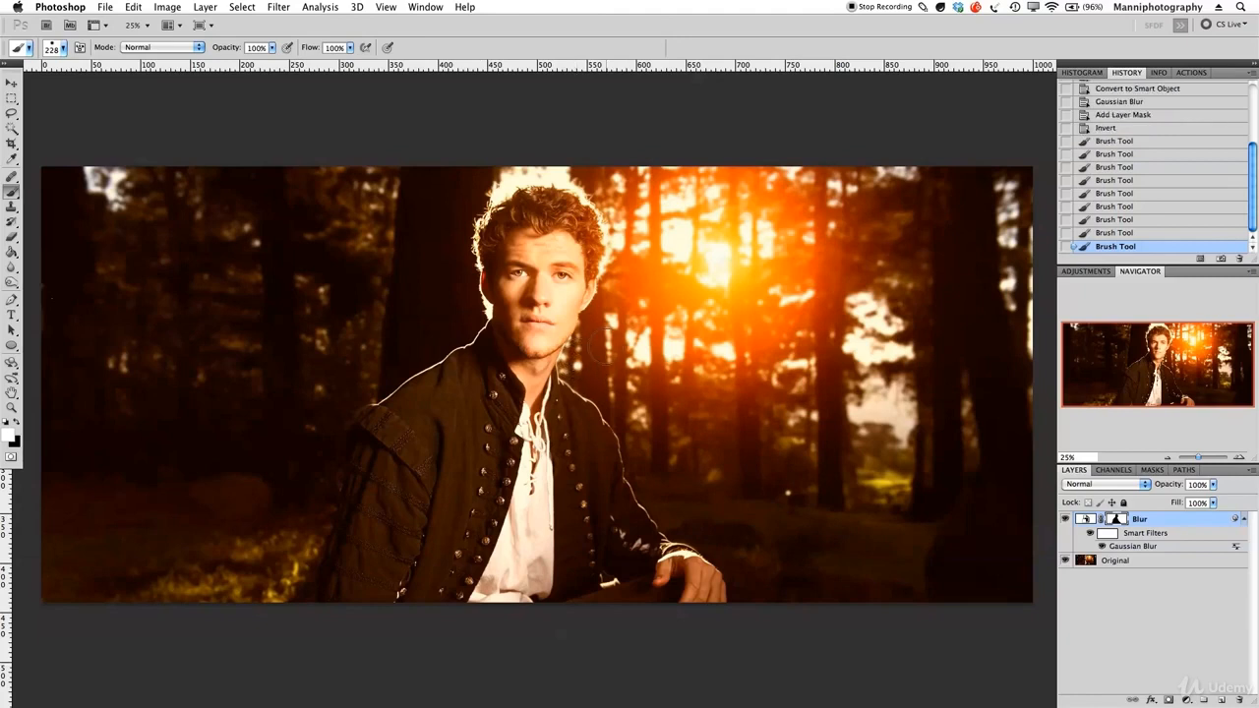
left_click_drag(473, 320, 438, 346)
Alternate white and black strokes to clean up the mask edge at the man's left shoulder and lower left.
key("x")
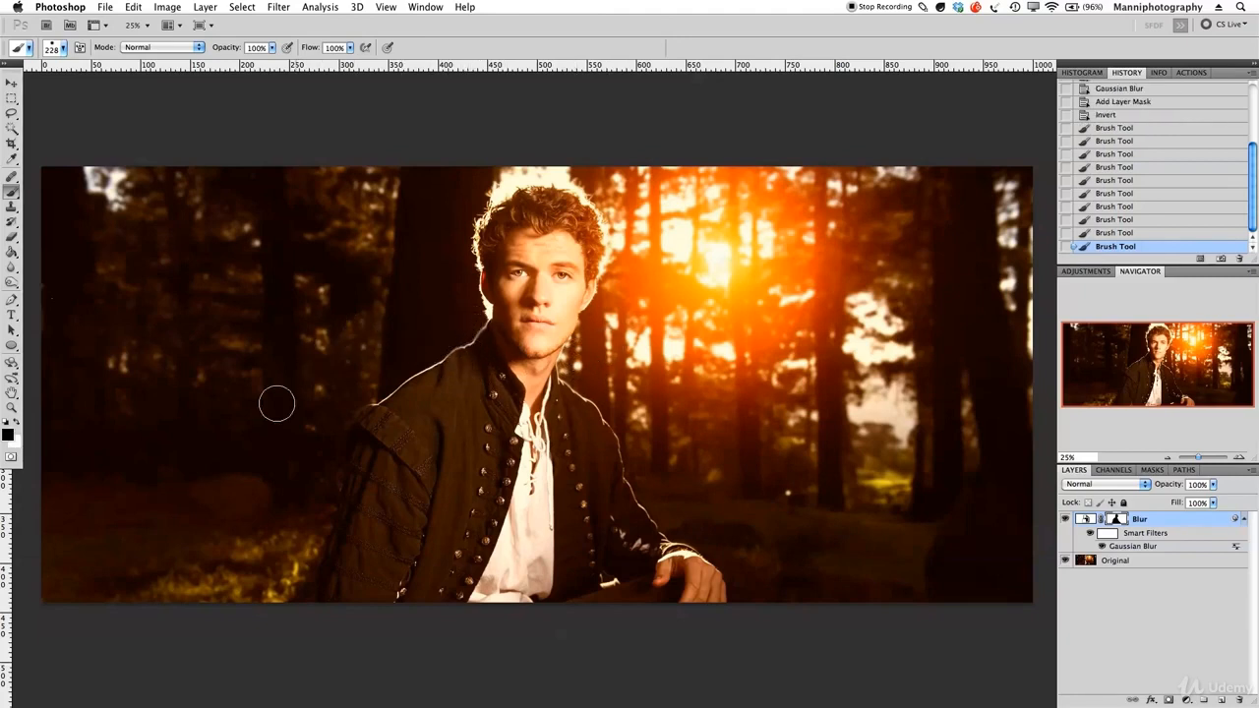
left_click_drag(462, 364, 504, 329)
key("x")
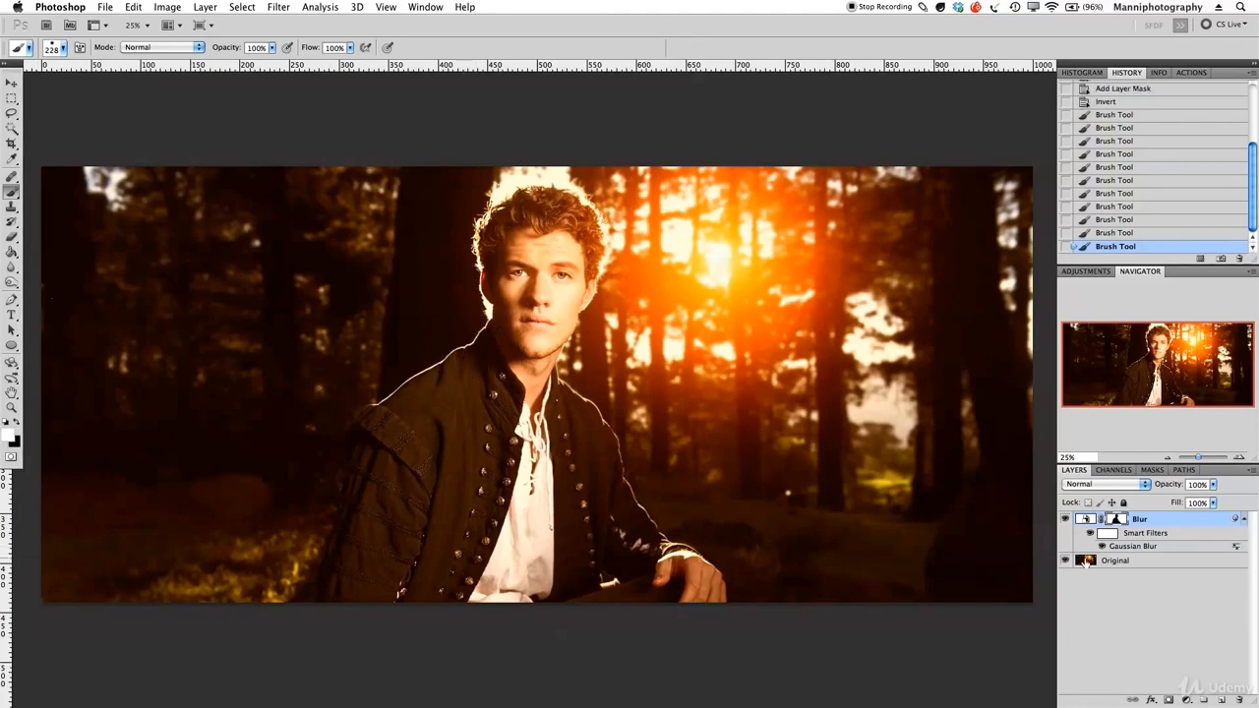
left_click(1066, 561)
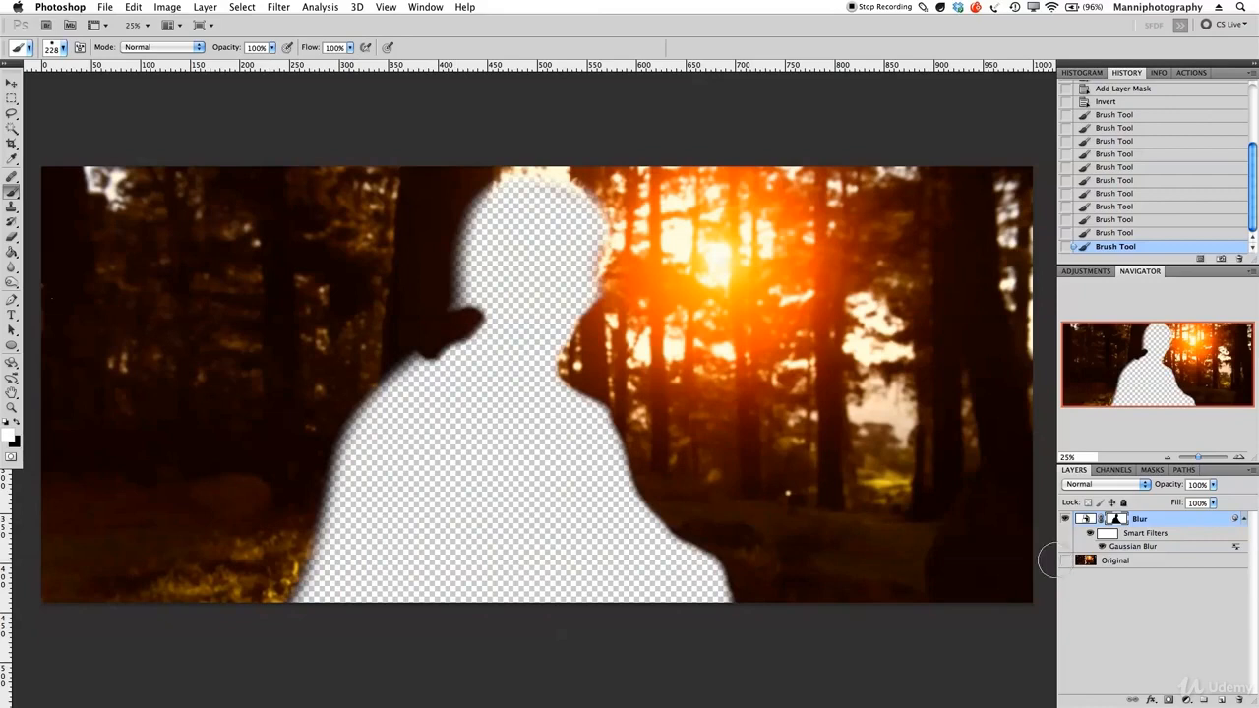
left_click(1067, 561)
left_click_drag(423, 351, 442, 339)
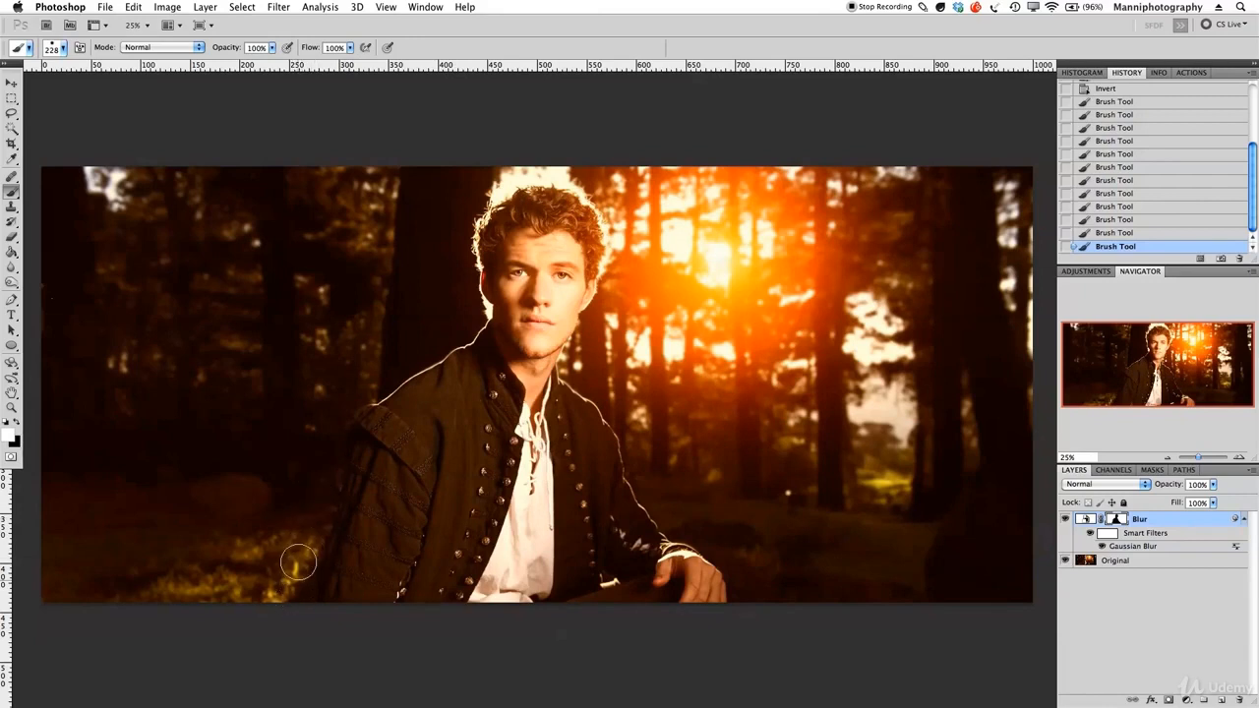
left_click_drag(317, 499, 326, 444)
Compare the result by toggling the Original layer's visibility, then reselect the Blur layer mask.
left_click(1107, 562)
key("x")
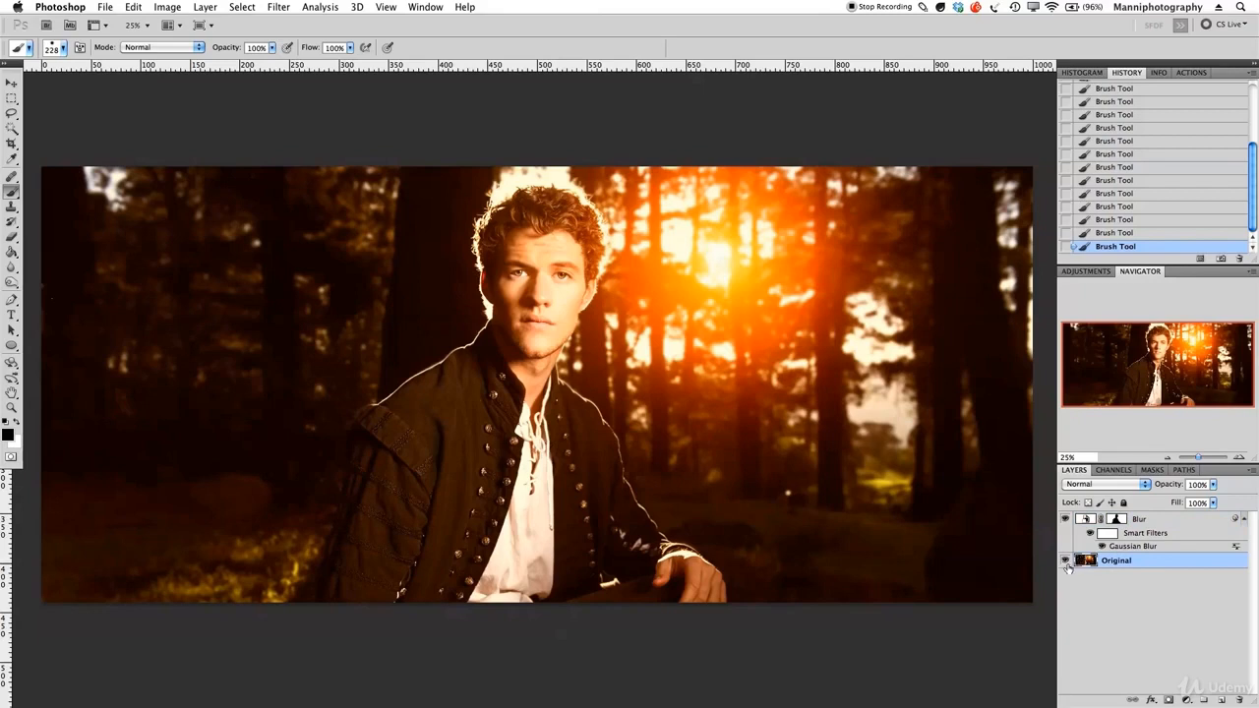
left_click(1065, 561)
left_click(1066, 560)
left_click(1065, 561)
left_click(1065, 560)
left_click(1115, 520)
key("x")
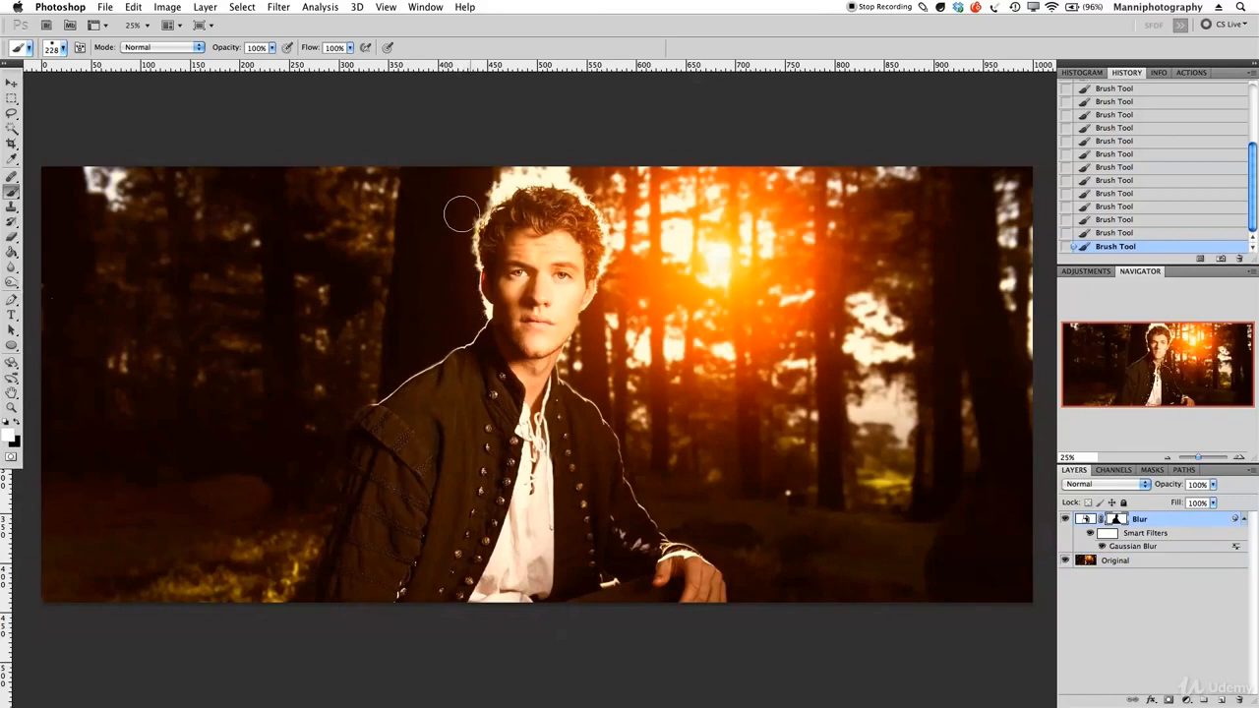
key("x")
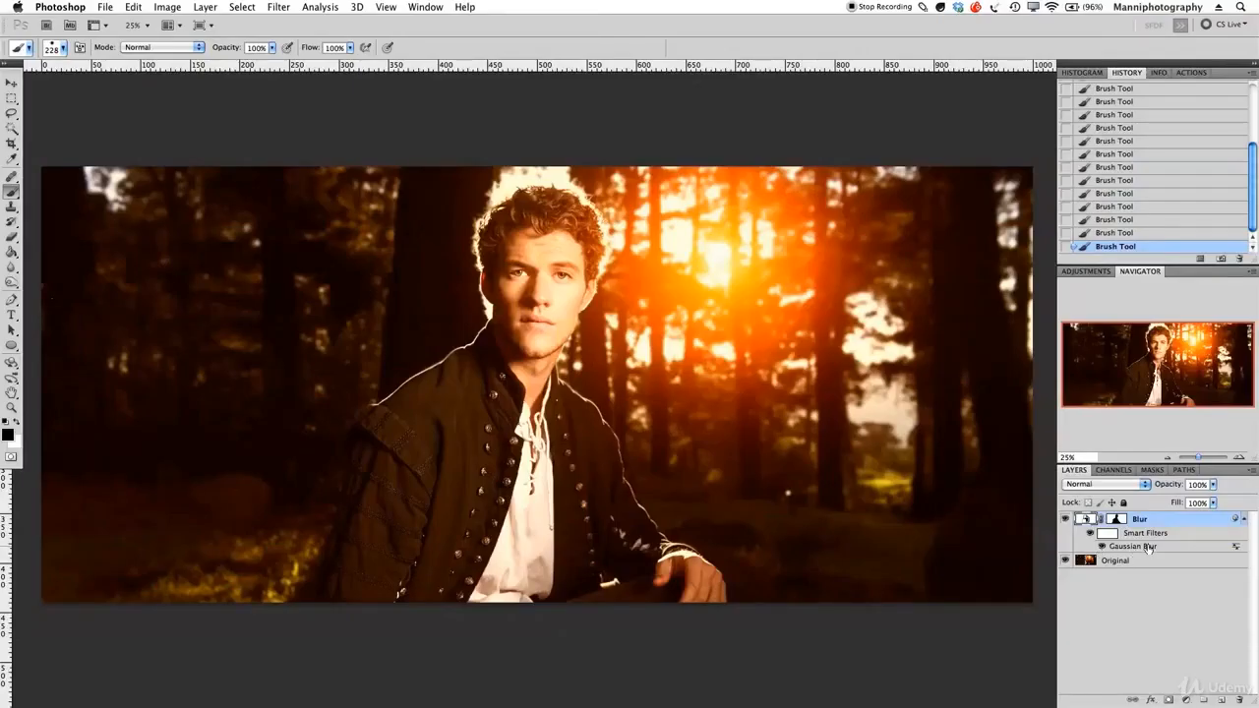
Reopen the Gaussian Blur smart filter and adjust its radius.
double_click(1131, 546)
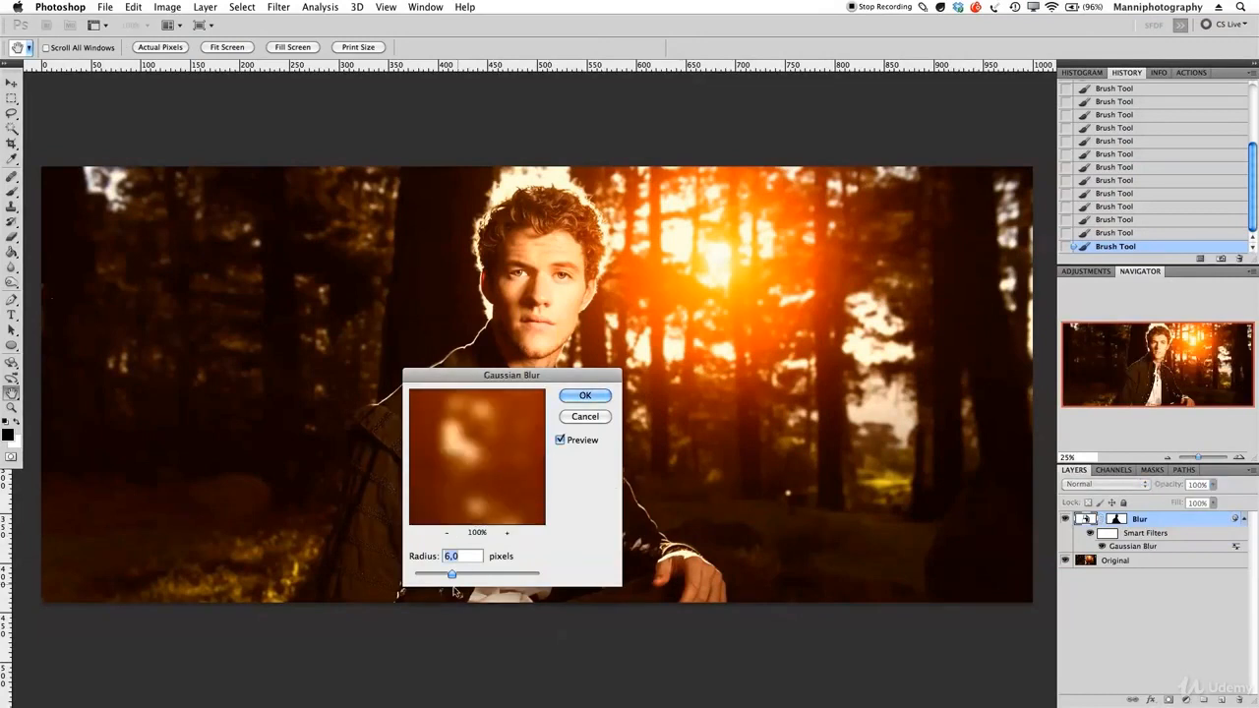
left_click_drag(452, 575, 612, 388)
left_click(592, 395)
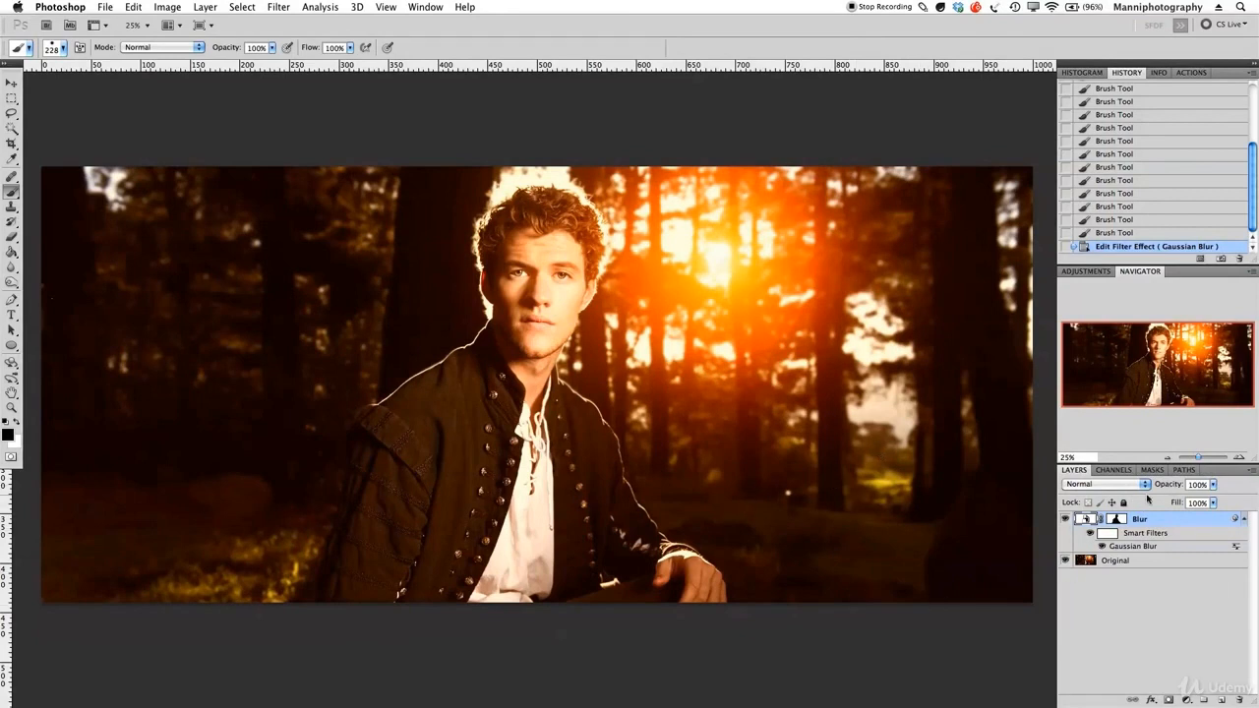
Lower the Blur layer's opacity to 72% and toggle its visibility to compare before and after.
left_click_drag(1174, 488, 1155, 488)
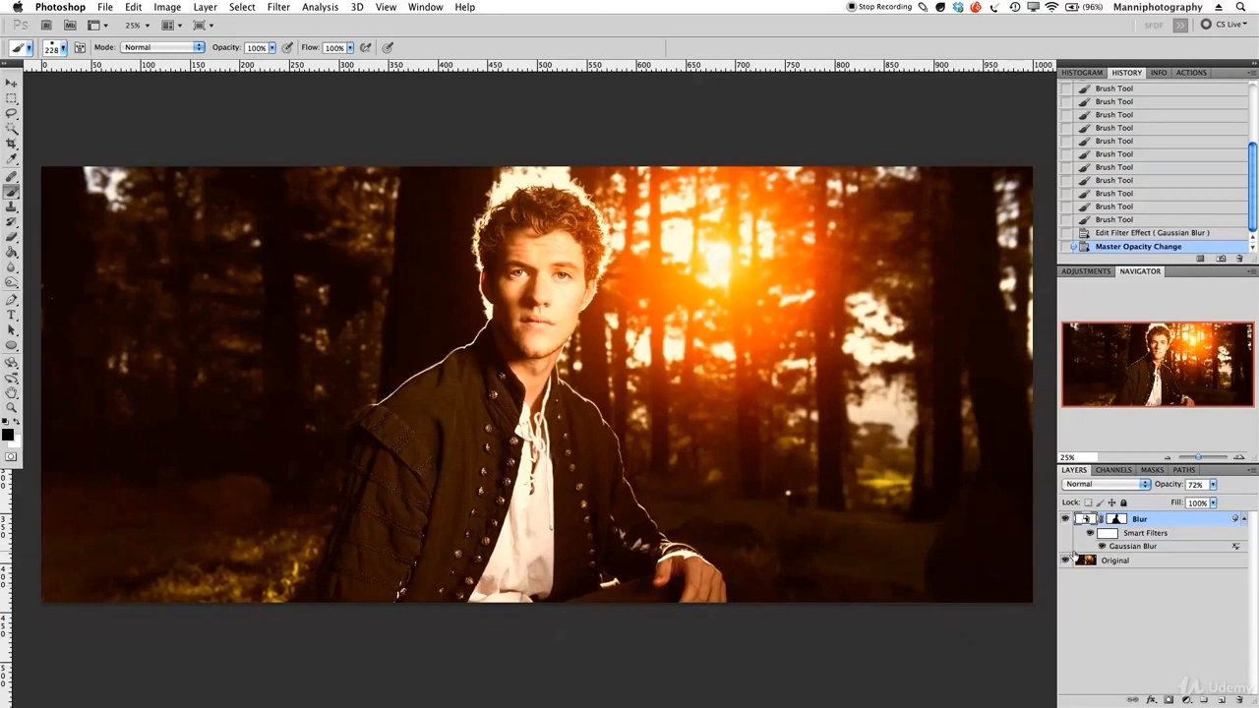
left_click(1066, 520)
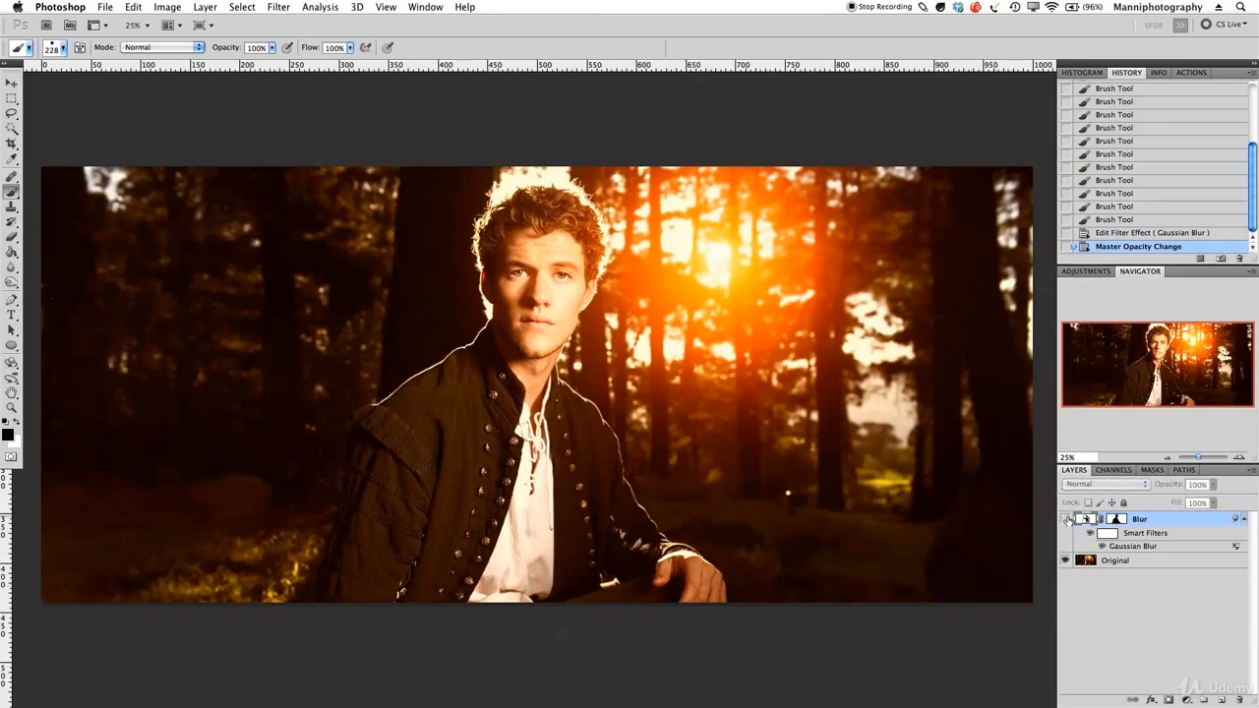
left_click(1066, 520)
left_click(1066, 520)
left_click(1066, 521)
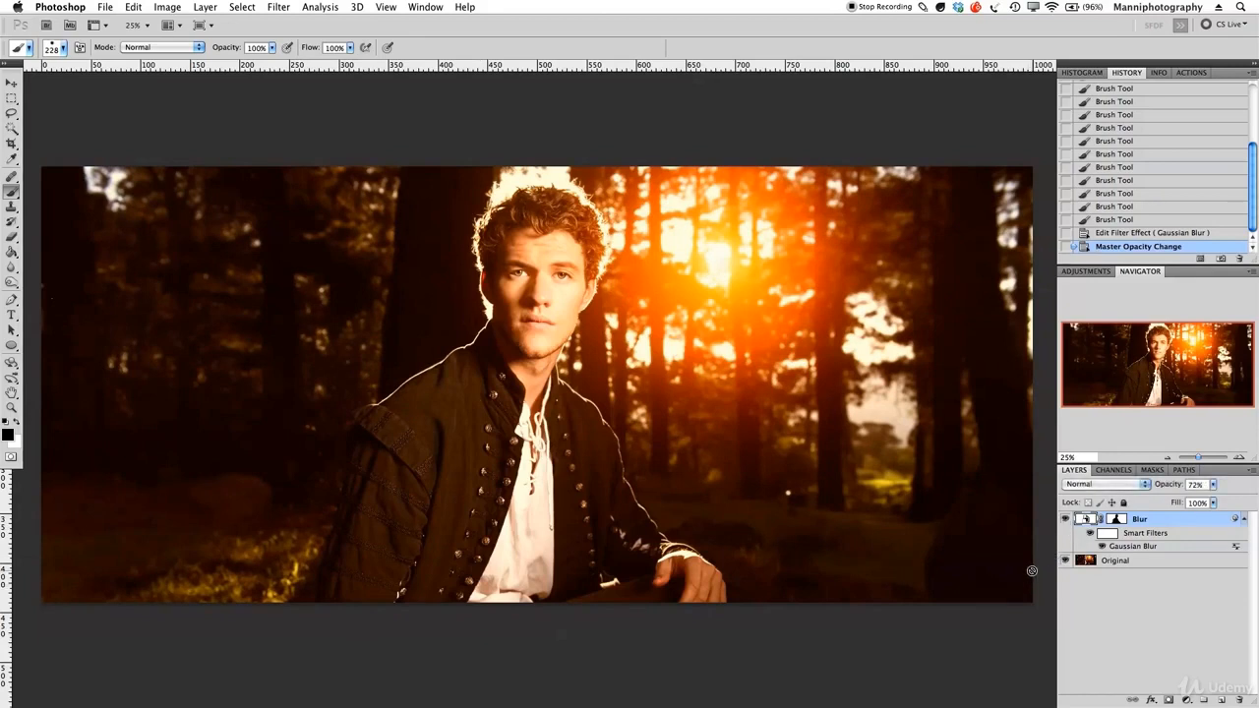